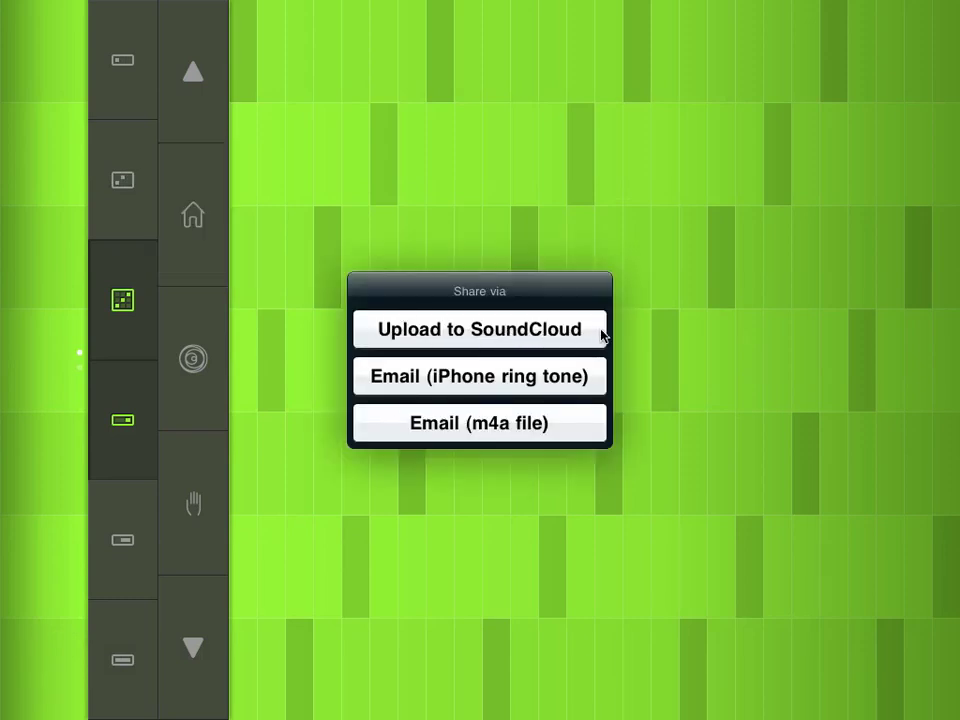
Step: Start a public SoundCloud upload titled 'Test' with location 'Office'
click(603, 333)
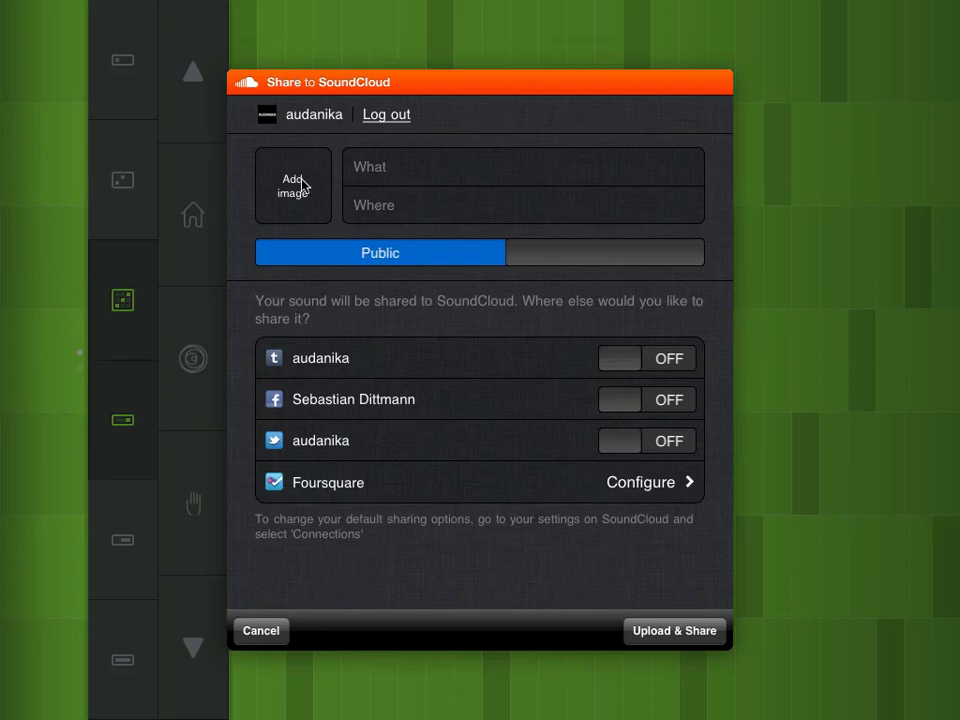
click(417, 189)
text(test)
click(420, 140)
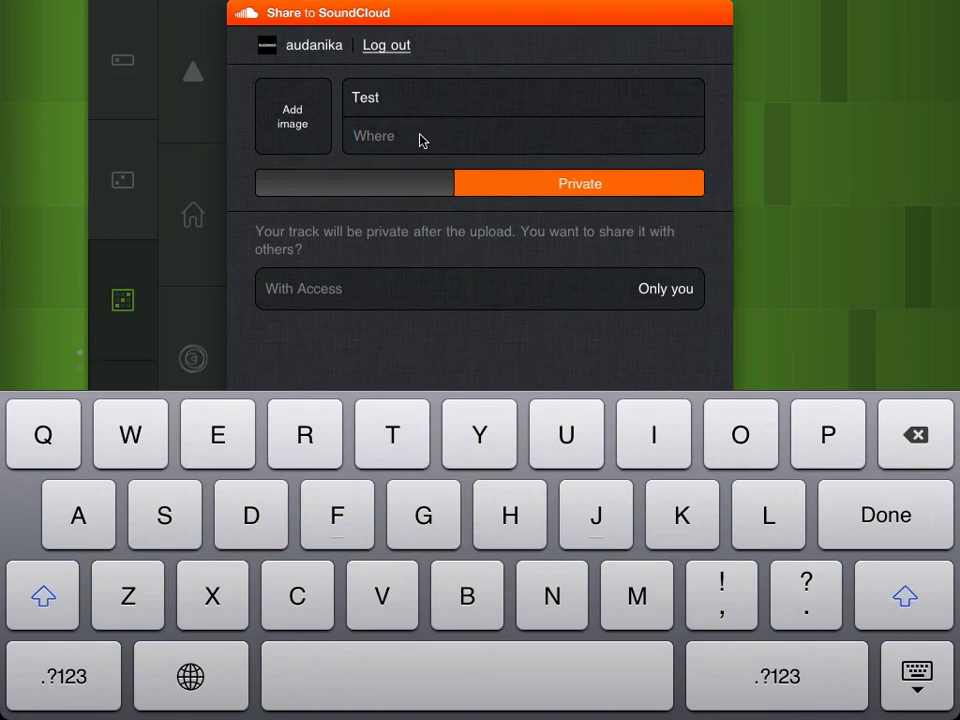
text(offi)
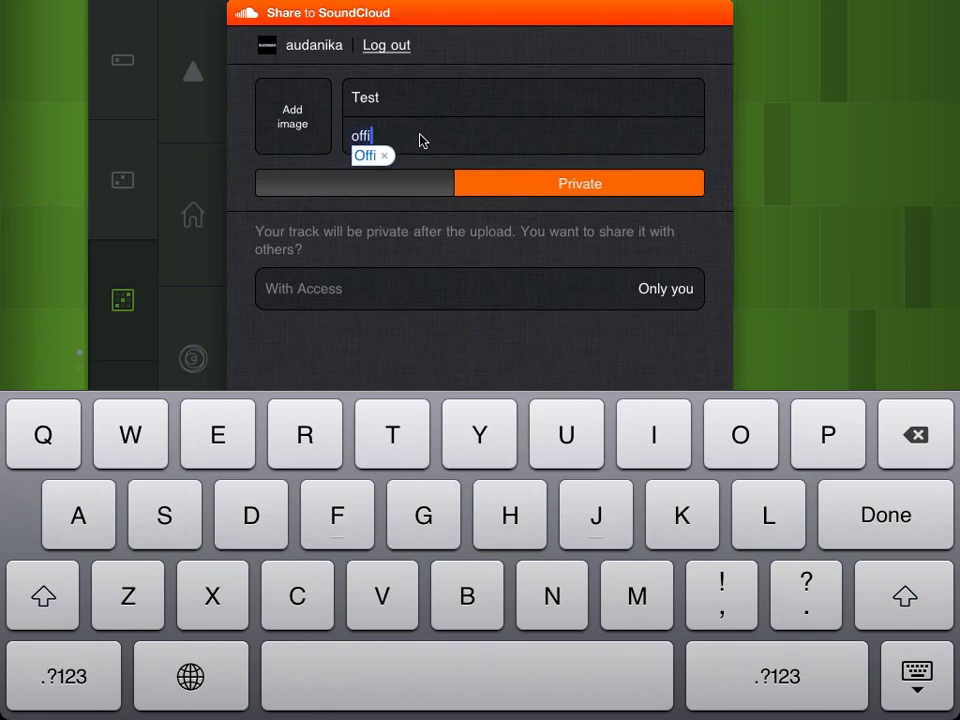
key(BackSpace)
key(BackSpace)
key(BackSpace)
text(Office)
click(360, 178)
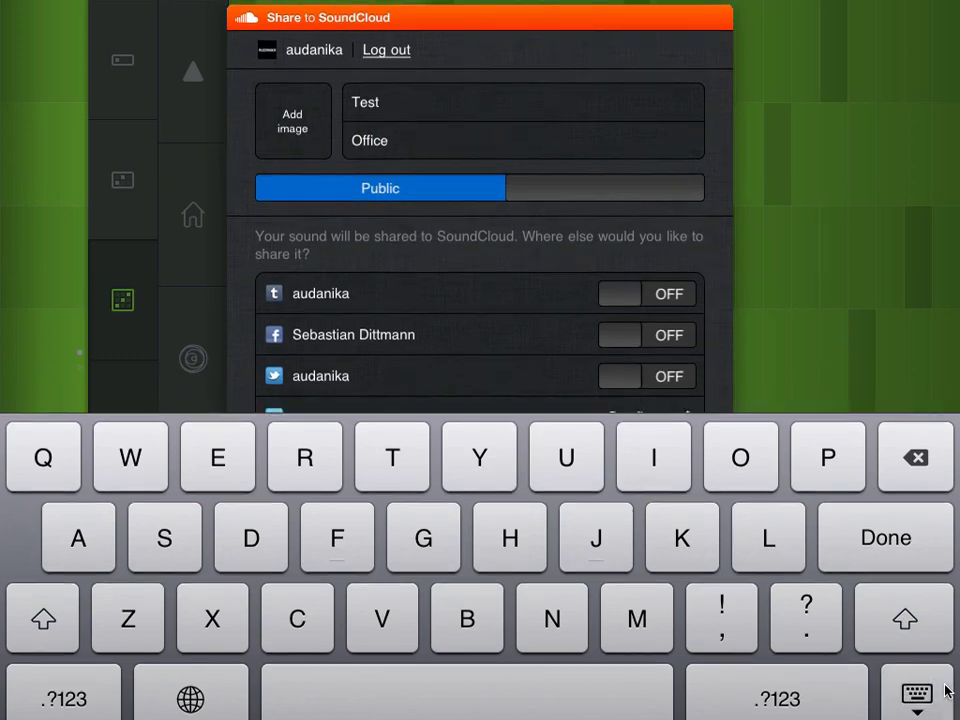
Step: Turn on tumblr cross-posting for the upload, leaving Facebook and Twitter sharing off
click(948, 690)
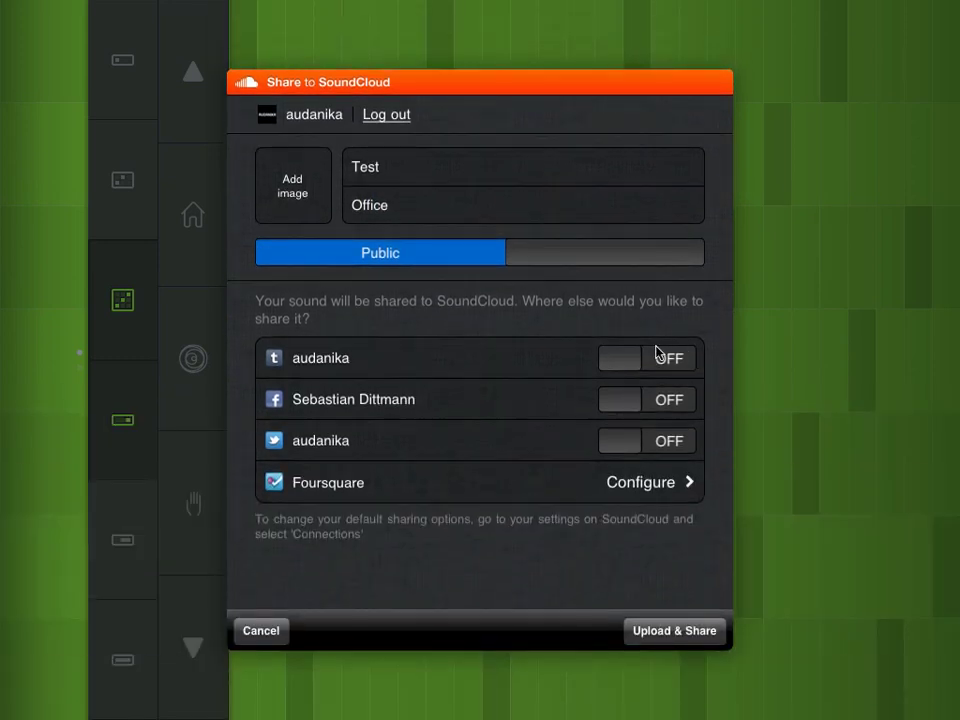
click(653, 356)
click(650, 400)
click(654, 441)
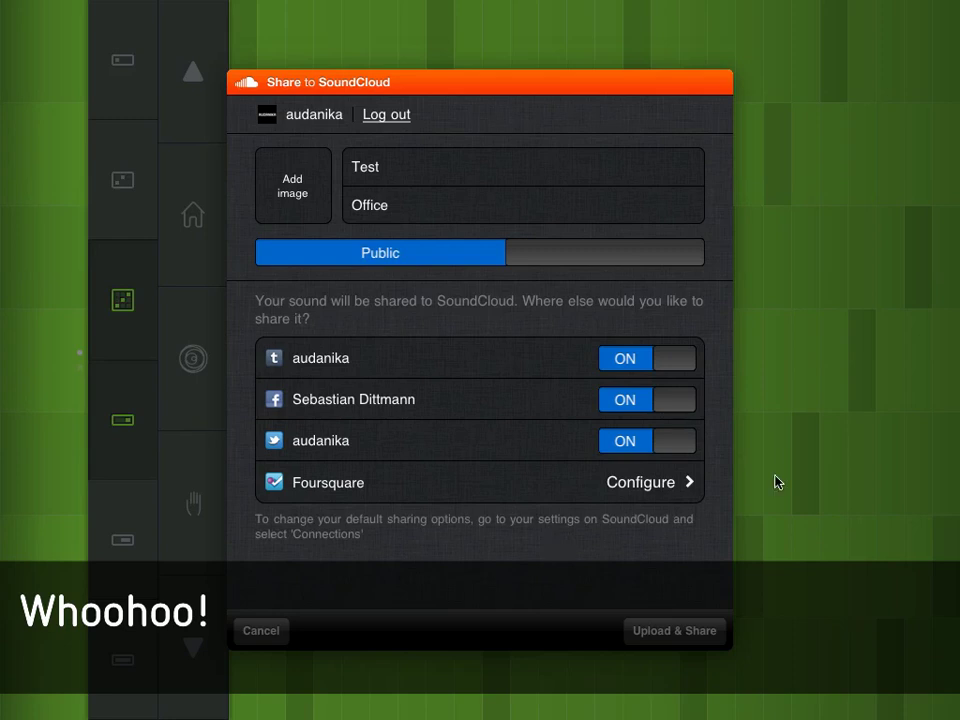
click(652, 362)
click(657, 404)
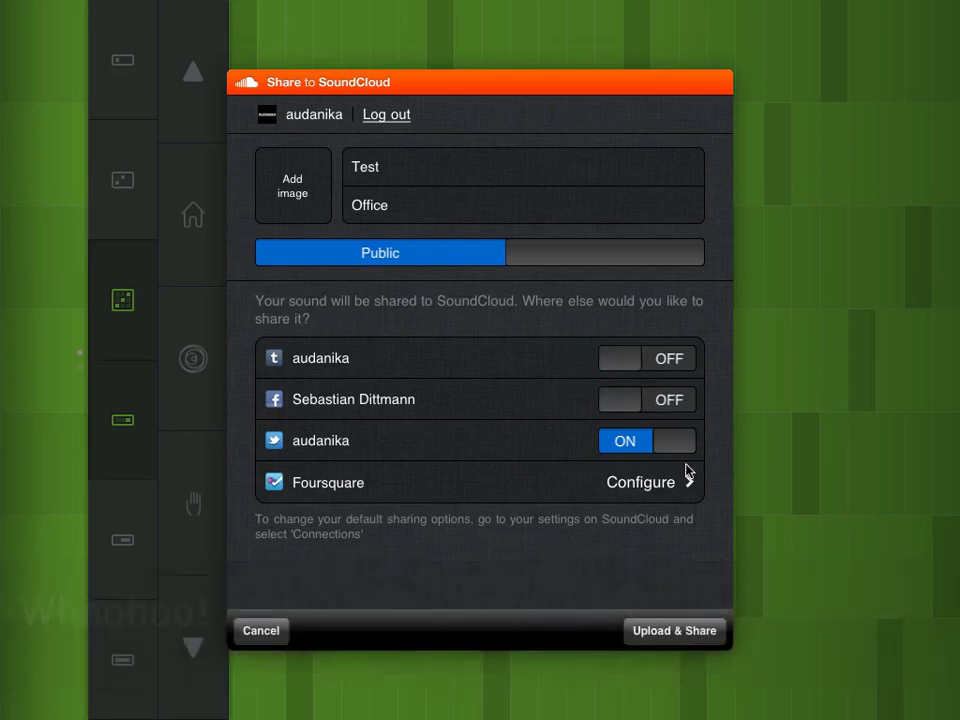
click(660, 445)
click(678, 360)
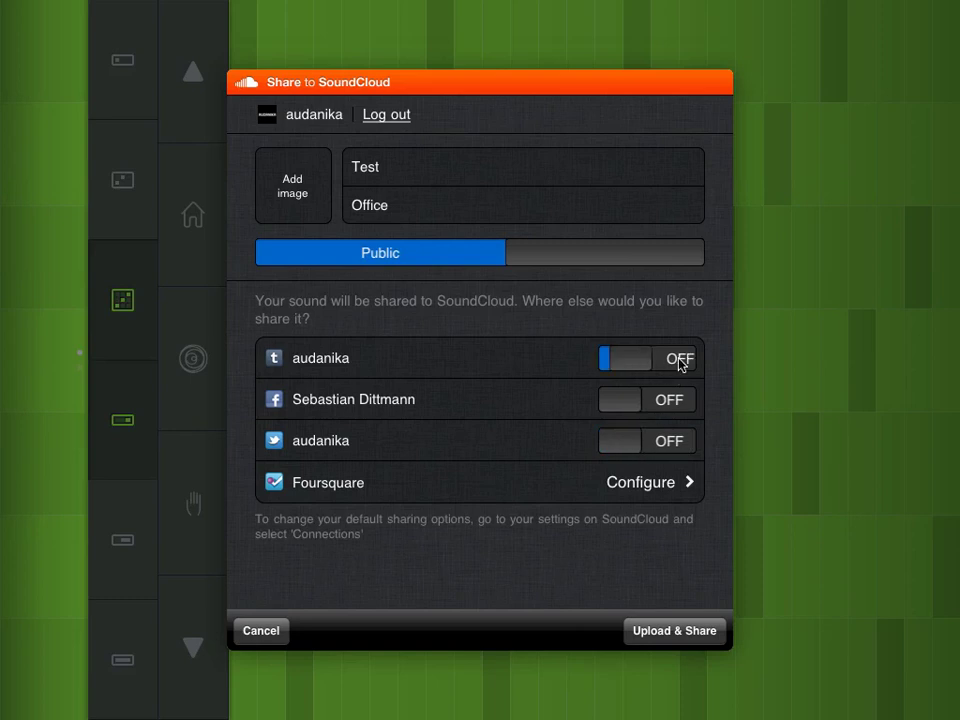
Step: Upload and share 'test at Office', then dismiss the success confirmation
click(677, 636)
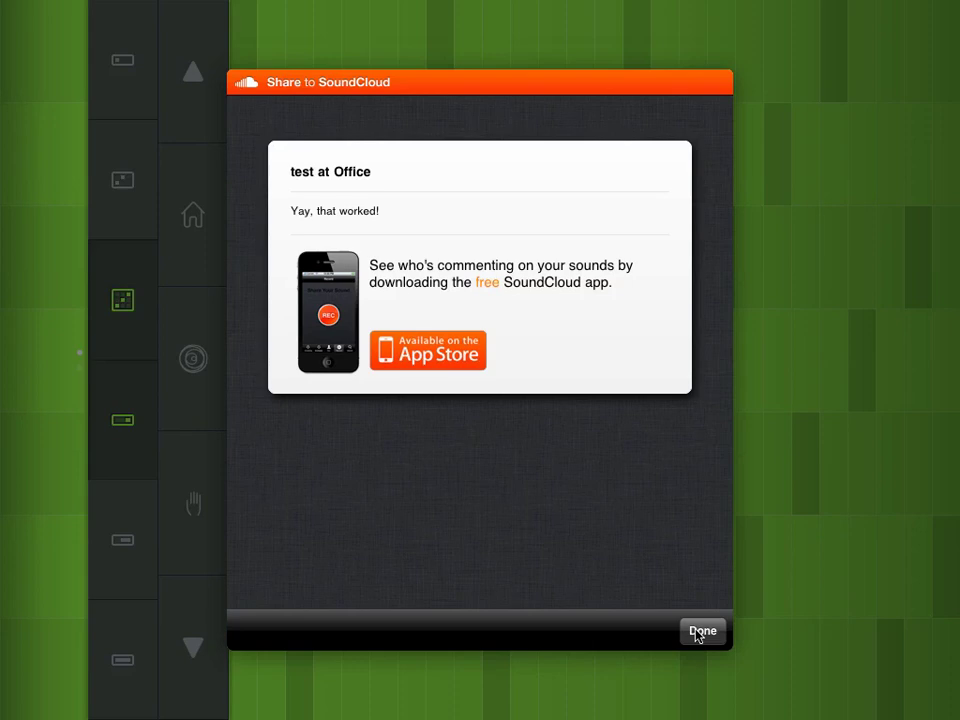
click(702, 631)
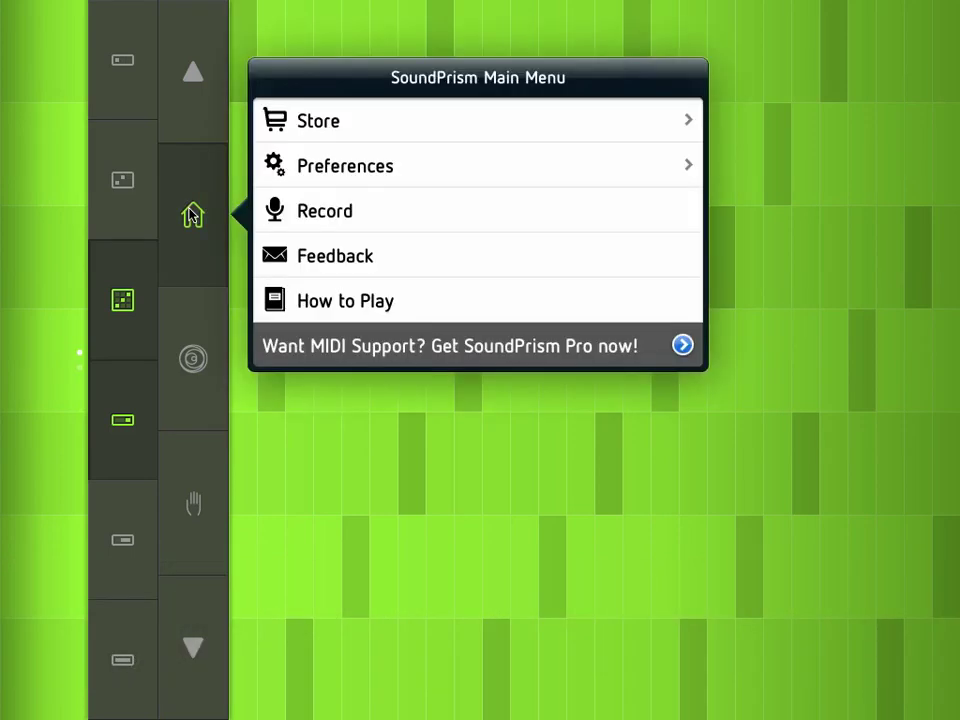
Step: Open the Store, scroll down, and go to the Restore Purchases page
click(378, 123)
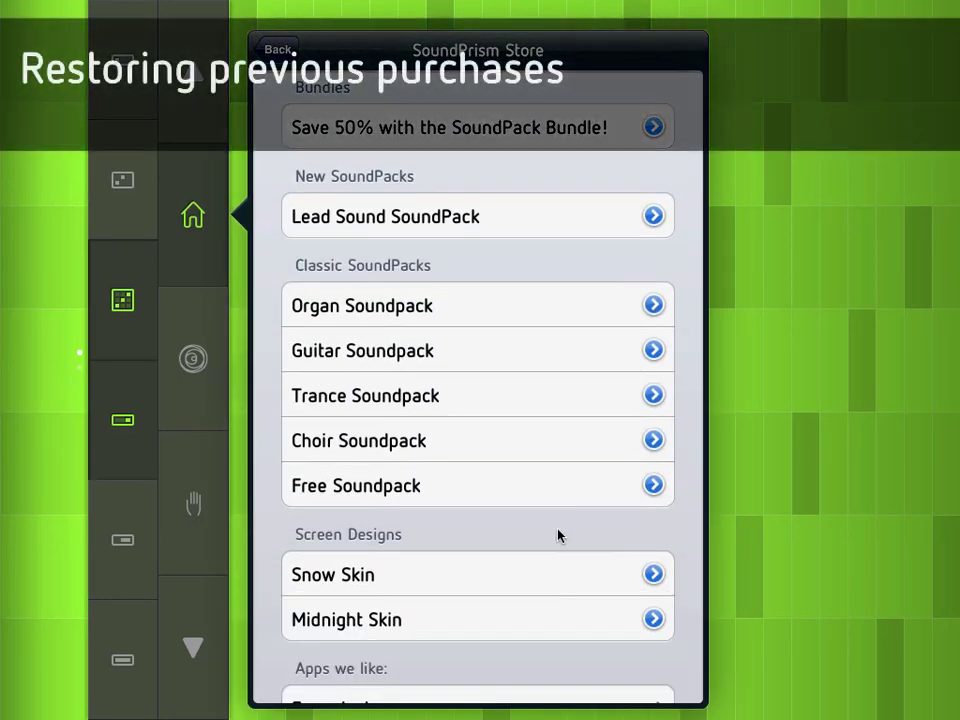
drag(557, 514, 549, 343)
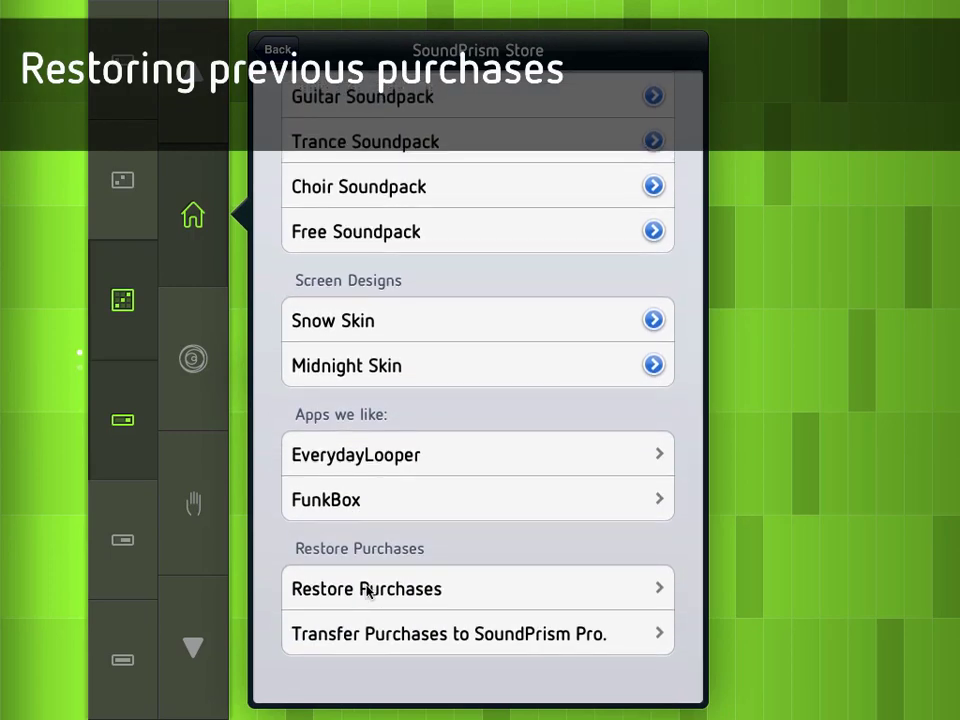
click(368, 590)
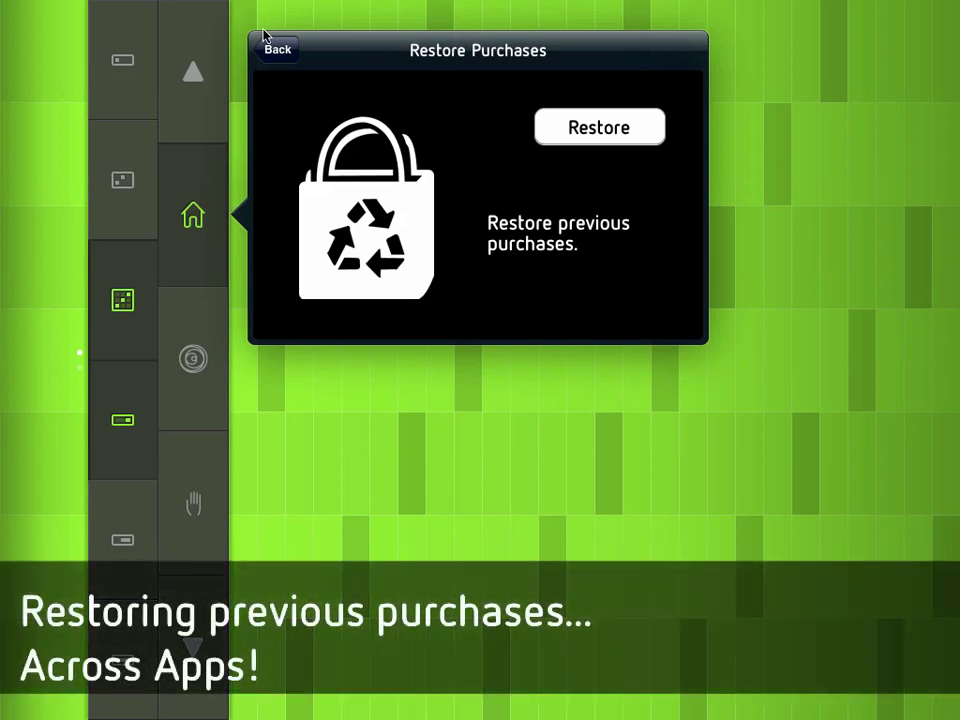
Step: Return to the store list and start transferring purchases to SoundPrism Pro
click(276, 60)
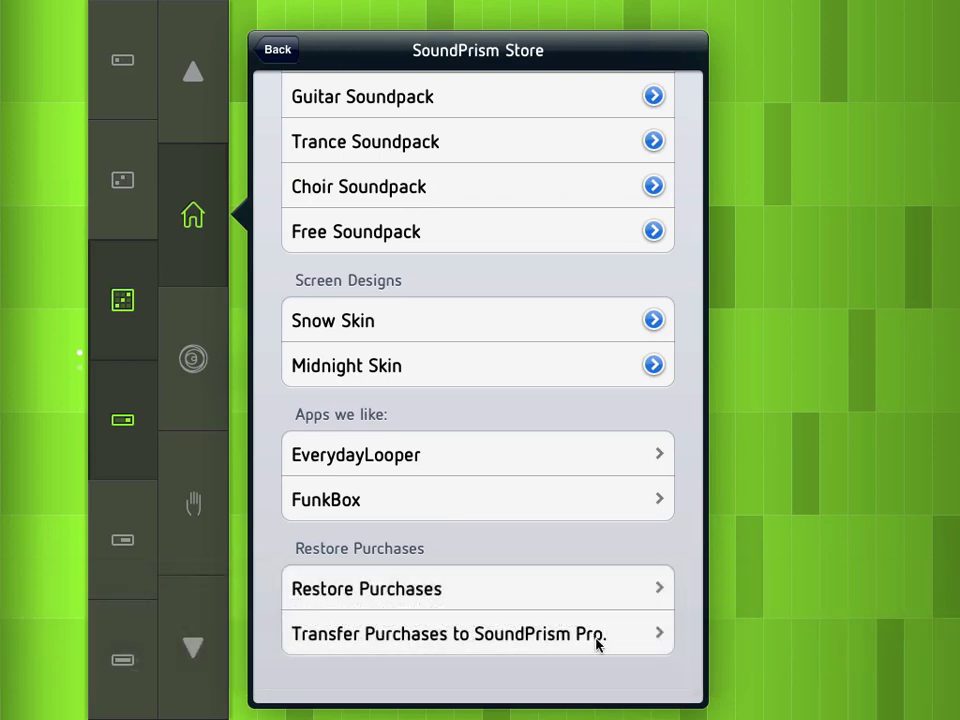
click(352, 634)
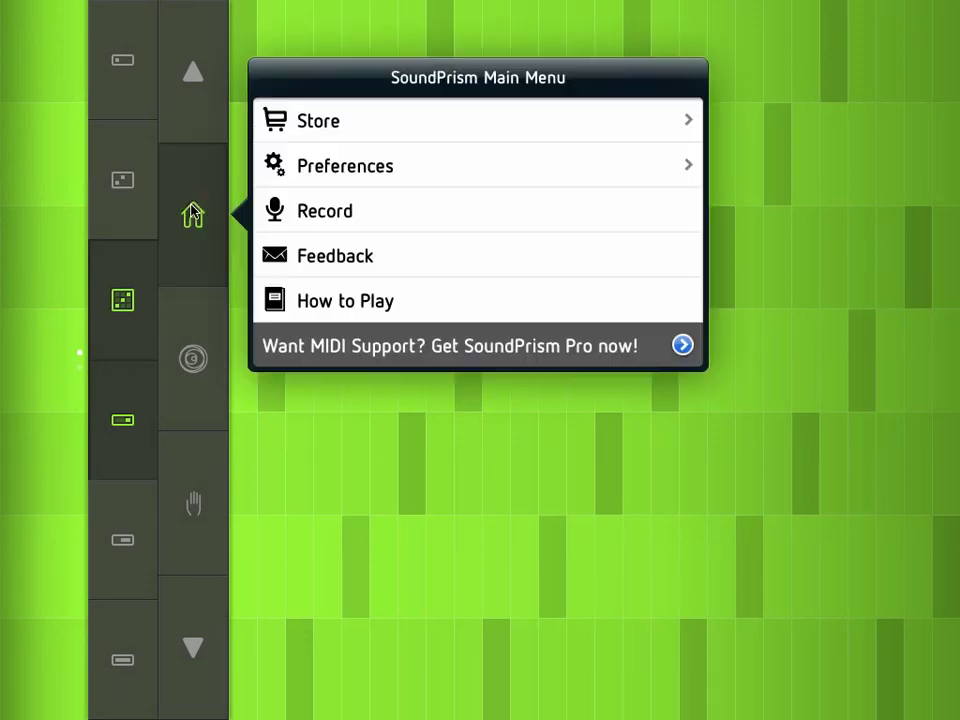
Step: View the Lead Sound SoundPack details in the Store, then return to the store list
click(351, 122)
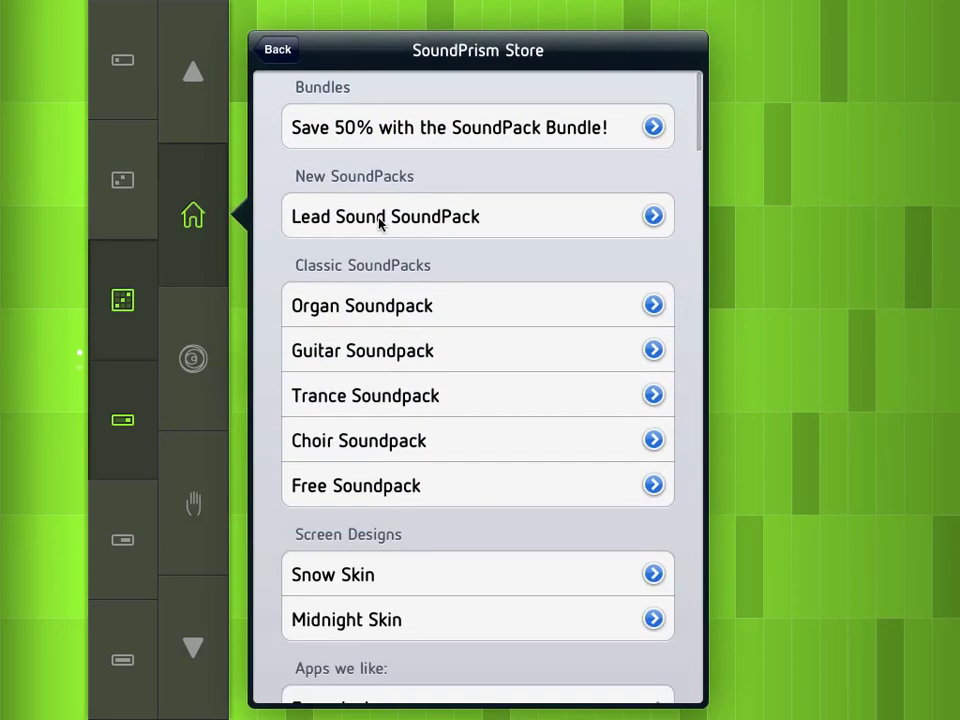
click(379, 219)
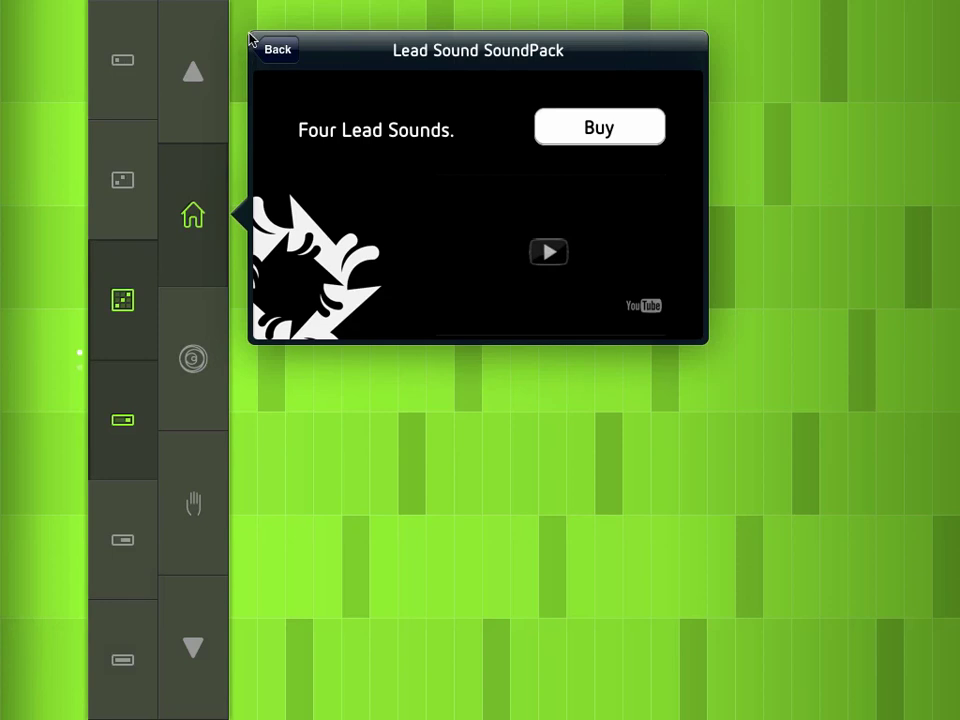
click(288, 57)
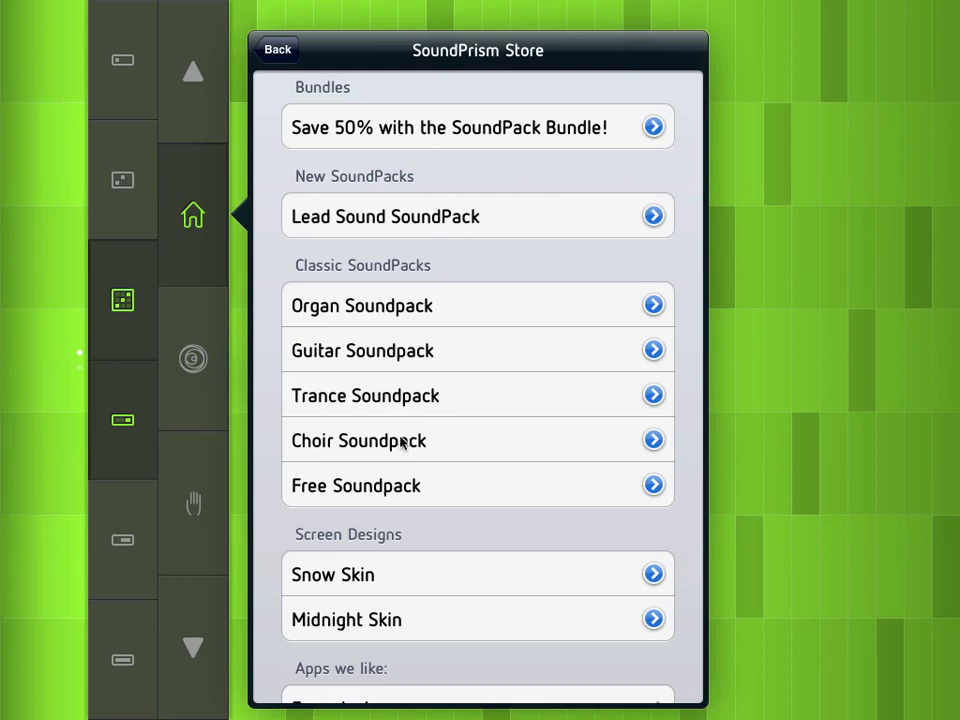
Step: Open the 'Save 50% with the SoundPack Bundle!' offer page
click(456, 126)
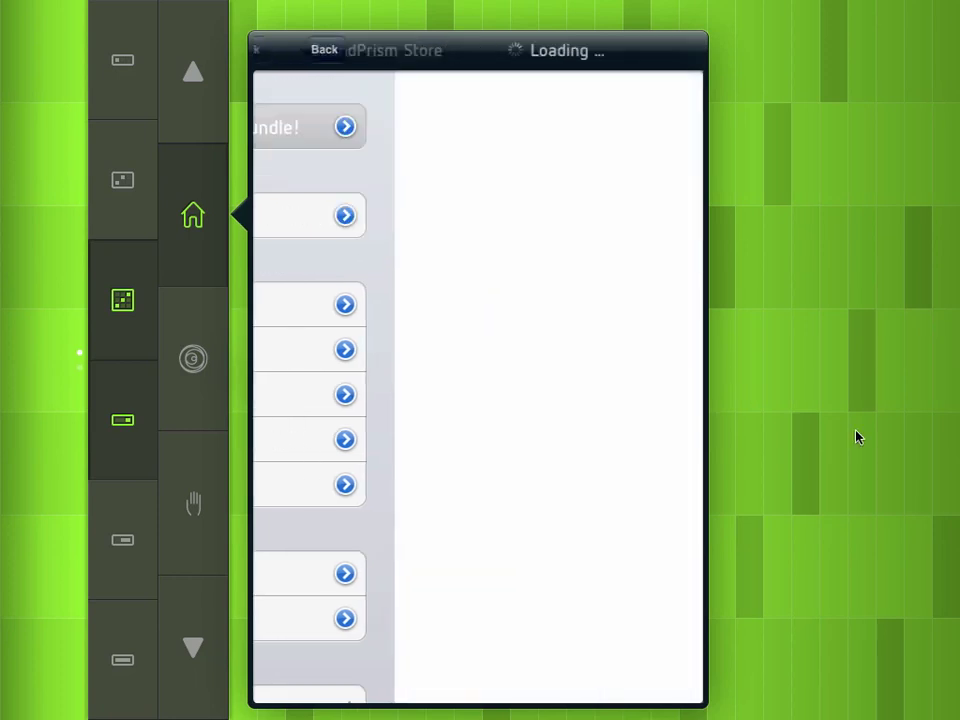